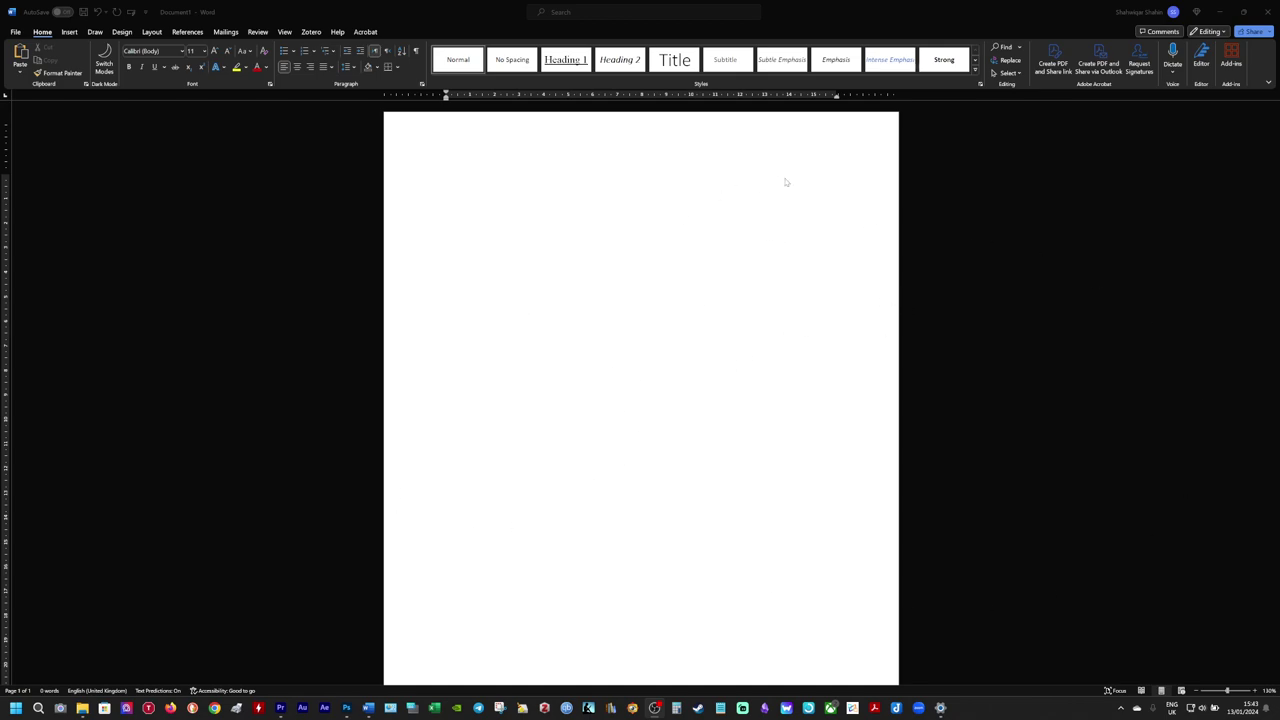
# Step: Minimize the blank Word document to show the Desktop folder in File Explorer
pyautogui.click(1222, 12)
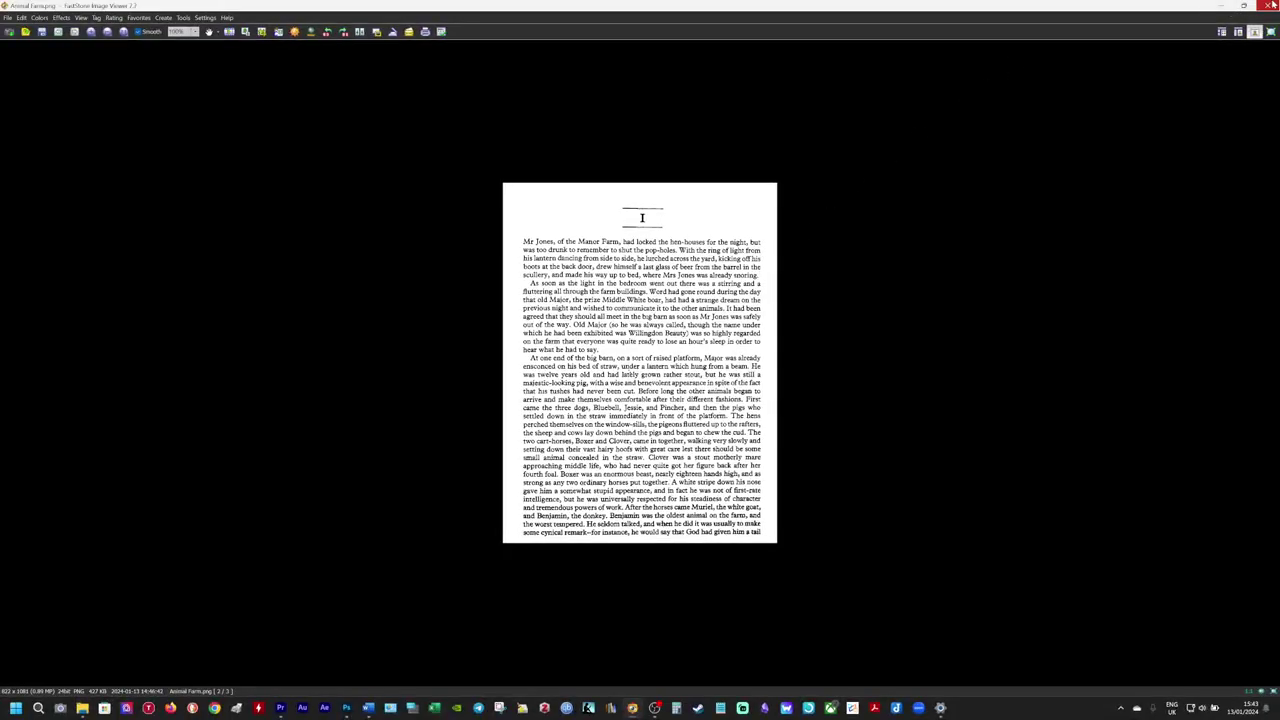
# Step: Close the image viewer and review Animal Farm.png's properties, a 426 KB PNG file
pyautogui.click(1267, 6)
pyautogui.rightClick(904, 292)
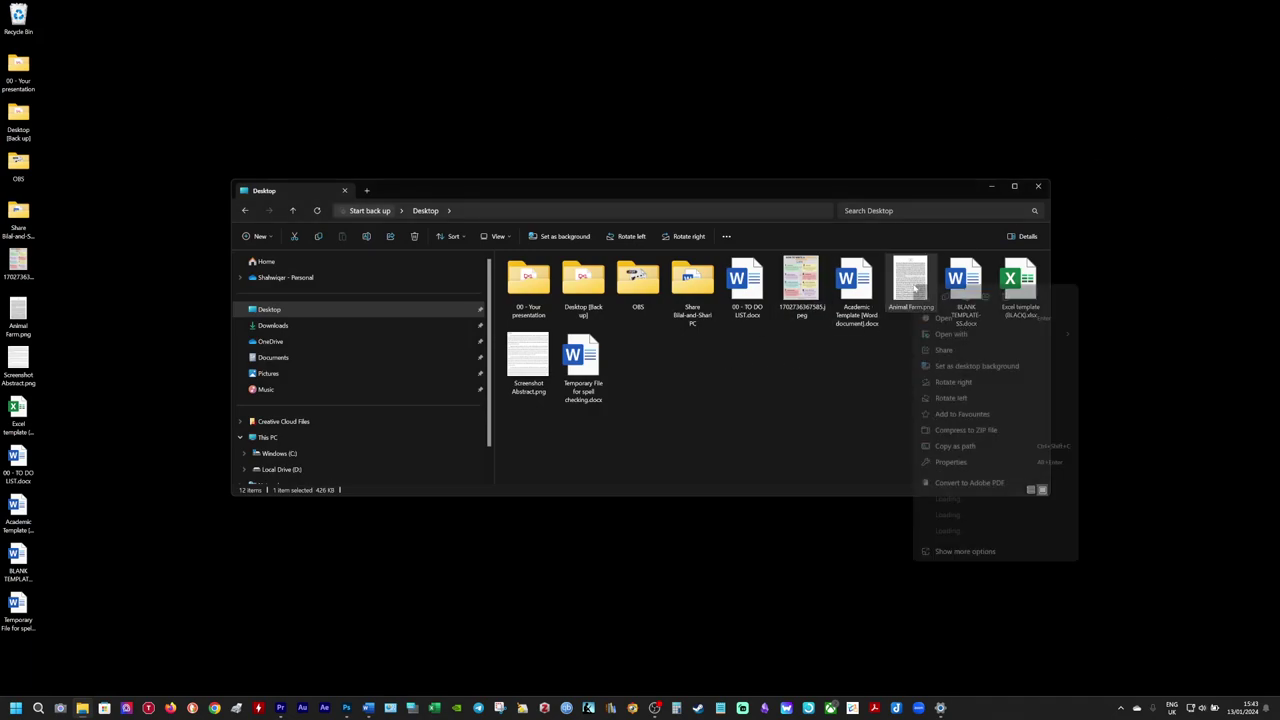
pyautogui.click(964, 462)
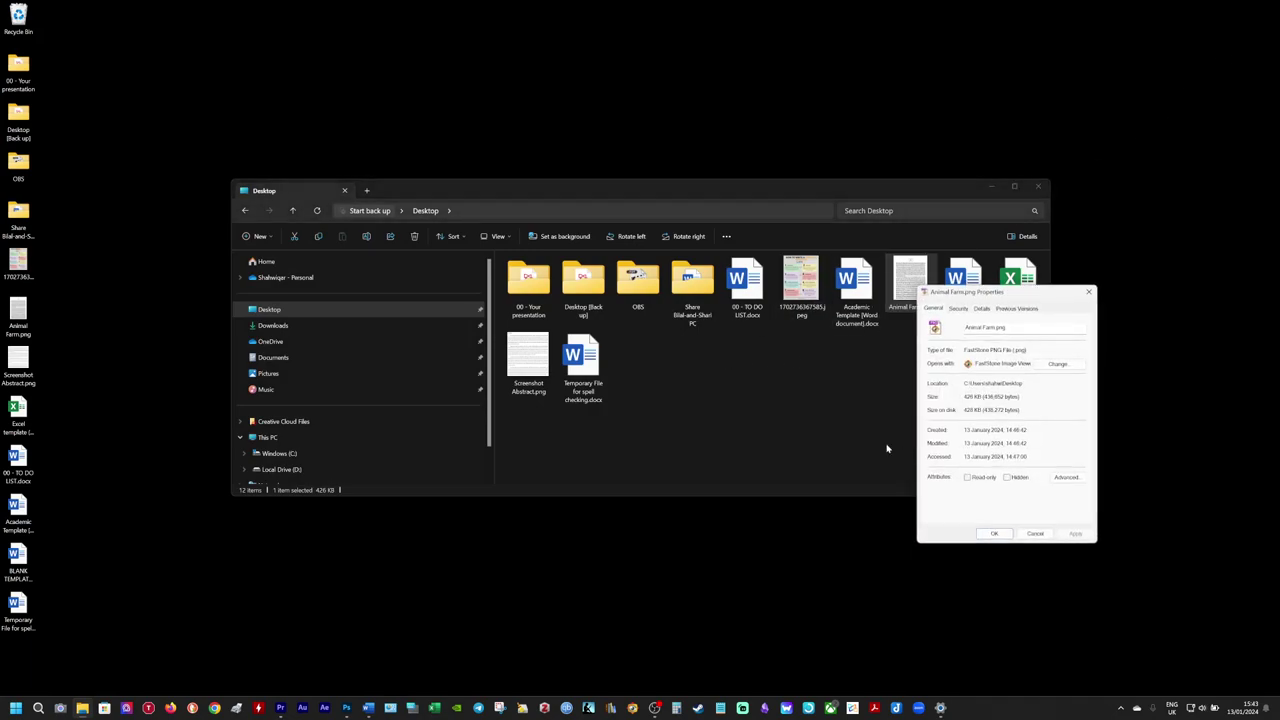
pyautogui.moveTo(1024, 293); pyautogui.dragTo(669, 152)
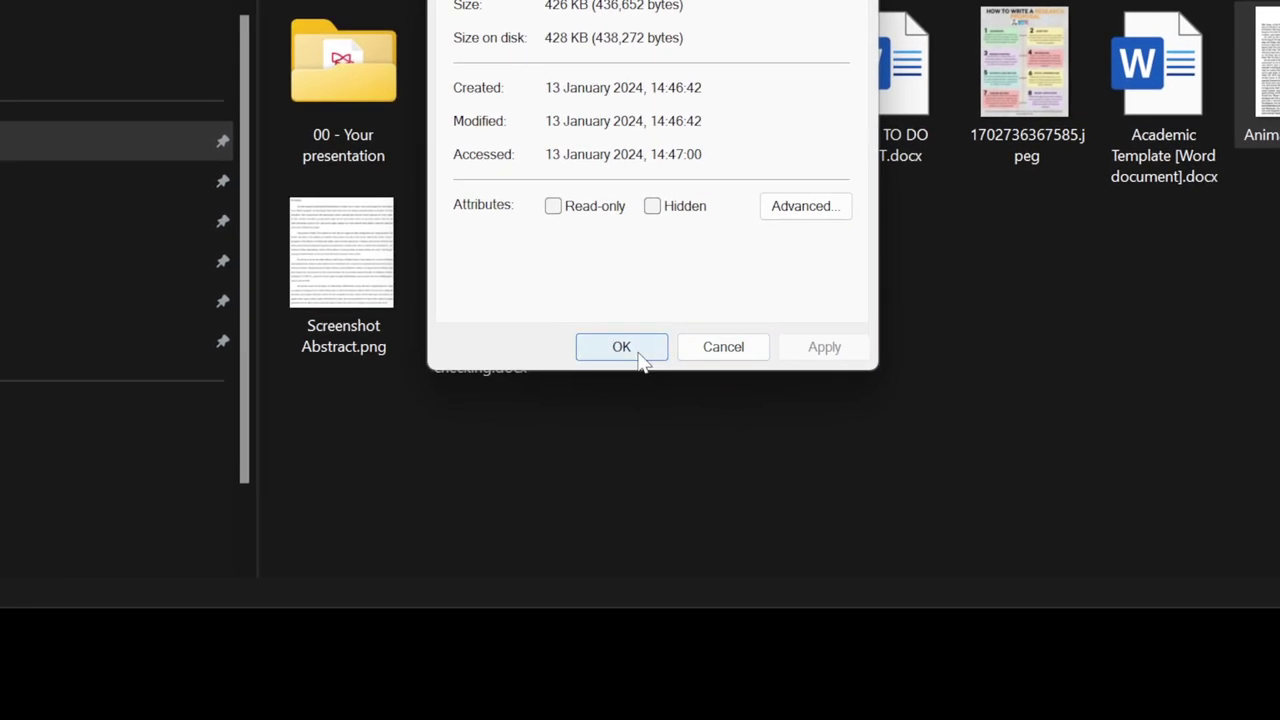
pyautogui.click(634, 352)
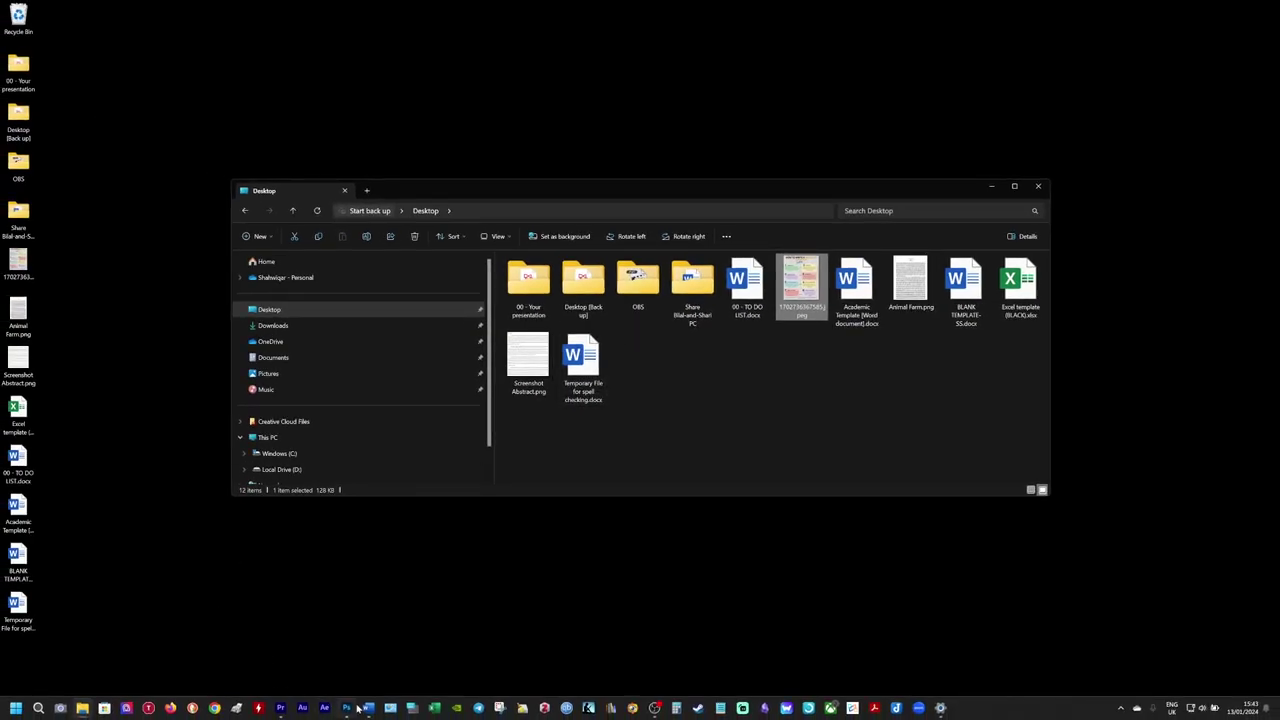
# Step: Drag Animal Farm.png from the Desktop folder into the blank Word document
pyautogui.click(367, 708)
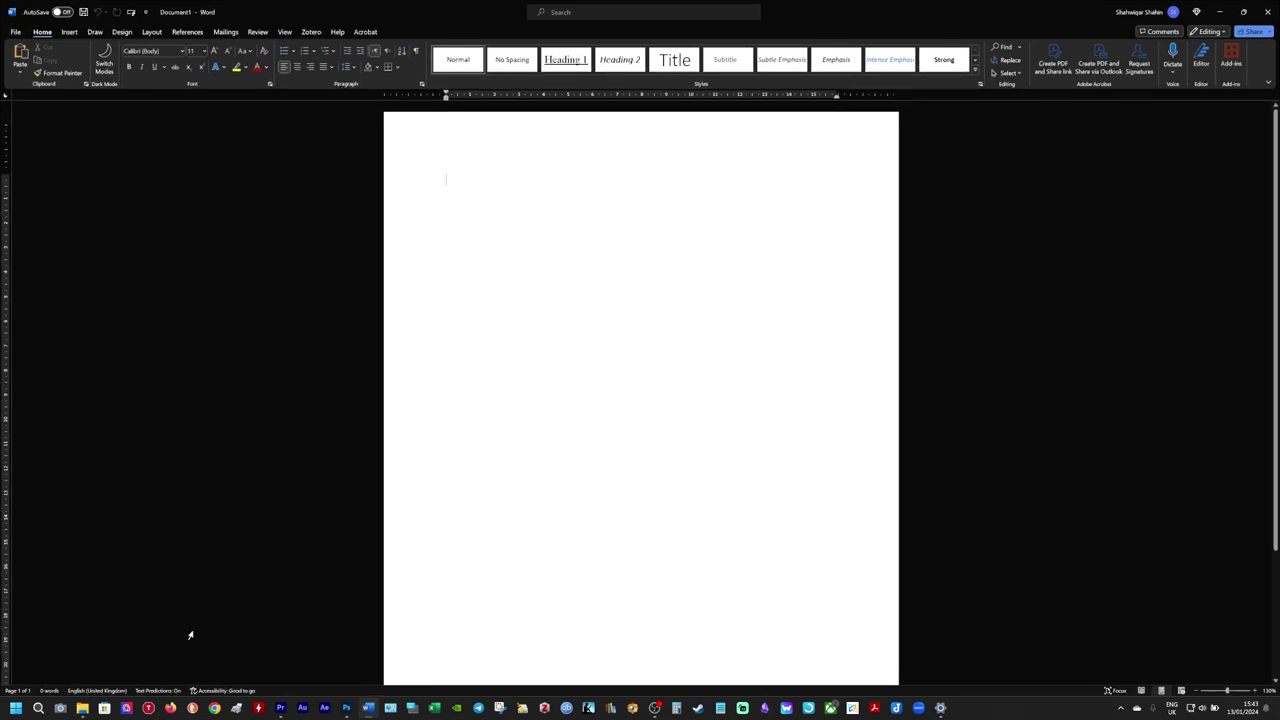
pyautogui.click(82, 708)
pyautogui.moveTo(783, 193); pyautogui.dragTo(645, 388)
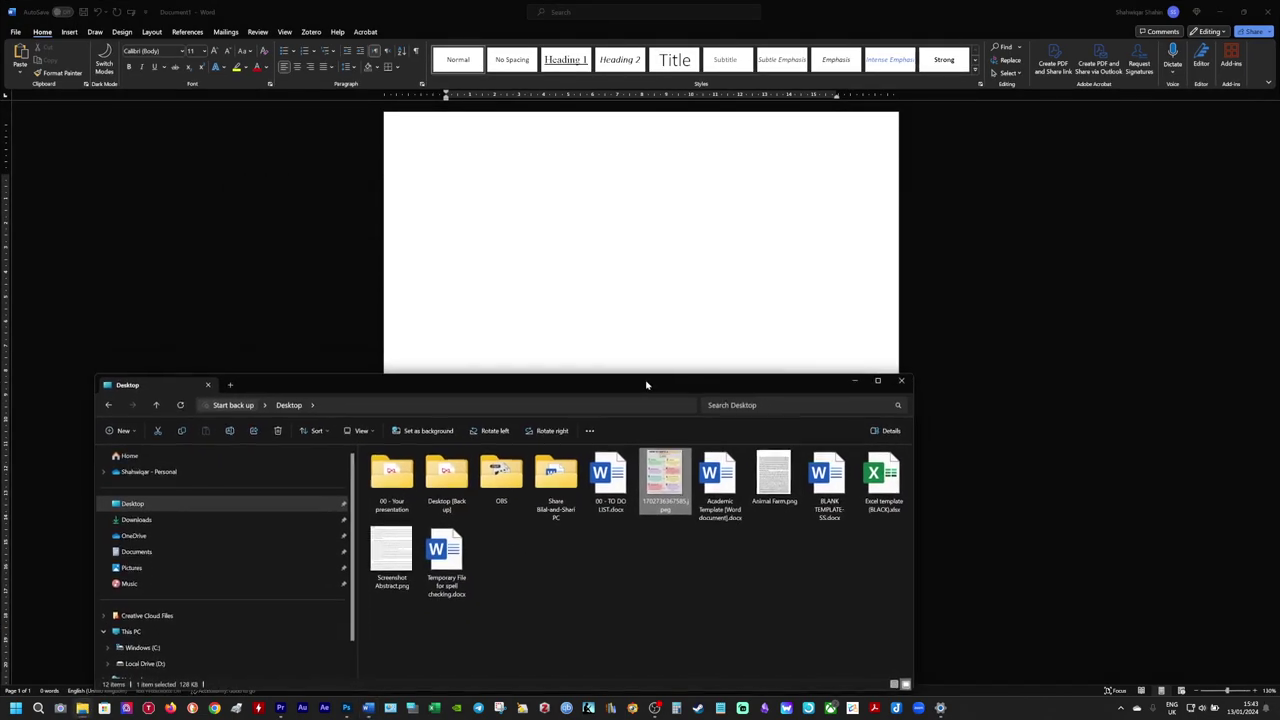
pyautogui.click(773, 478)
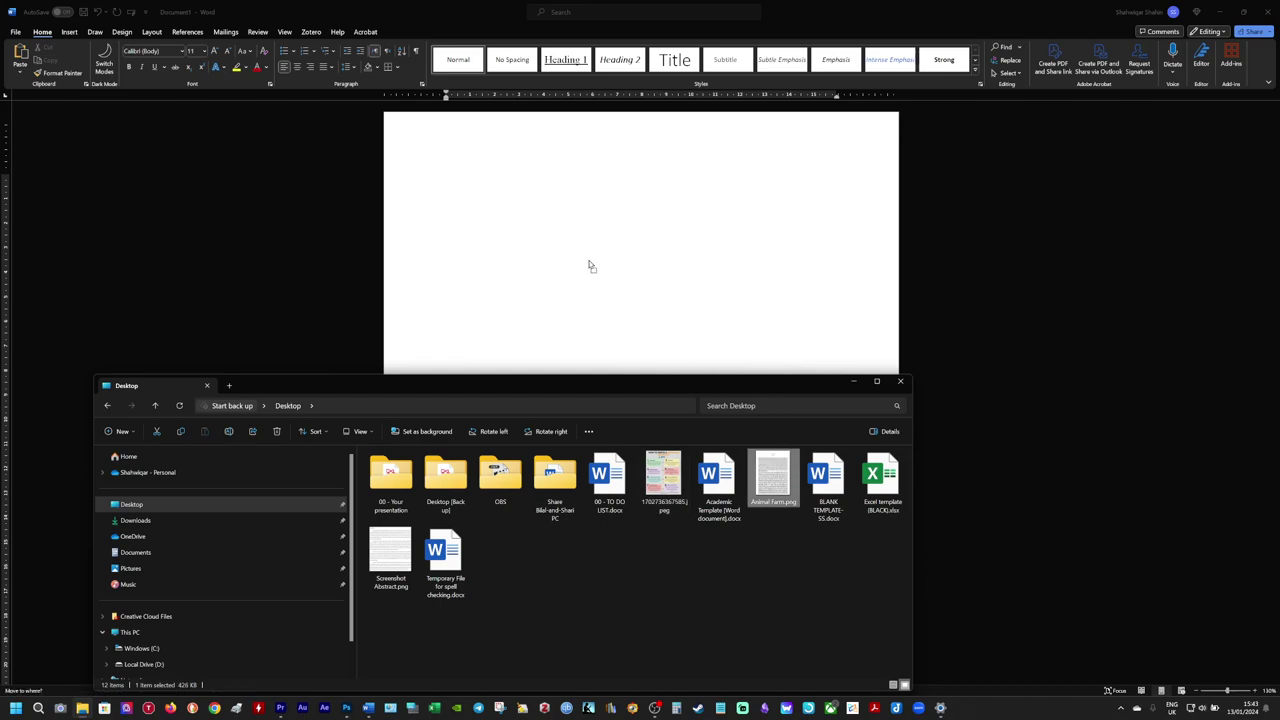
pyautogui.moveTo(590, 267); pyautogui.dragTo(588, 265)
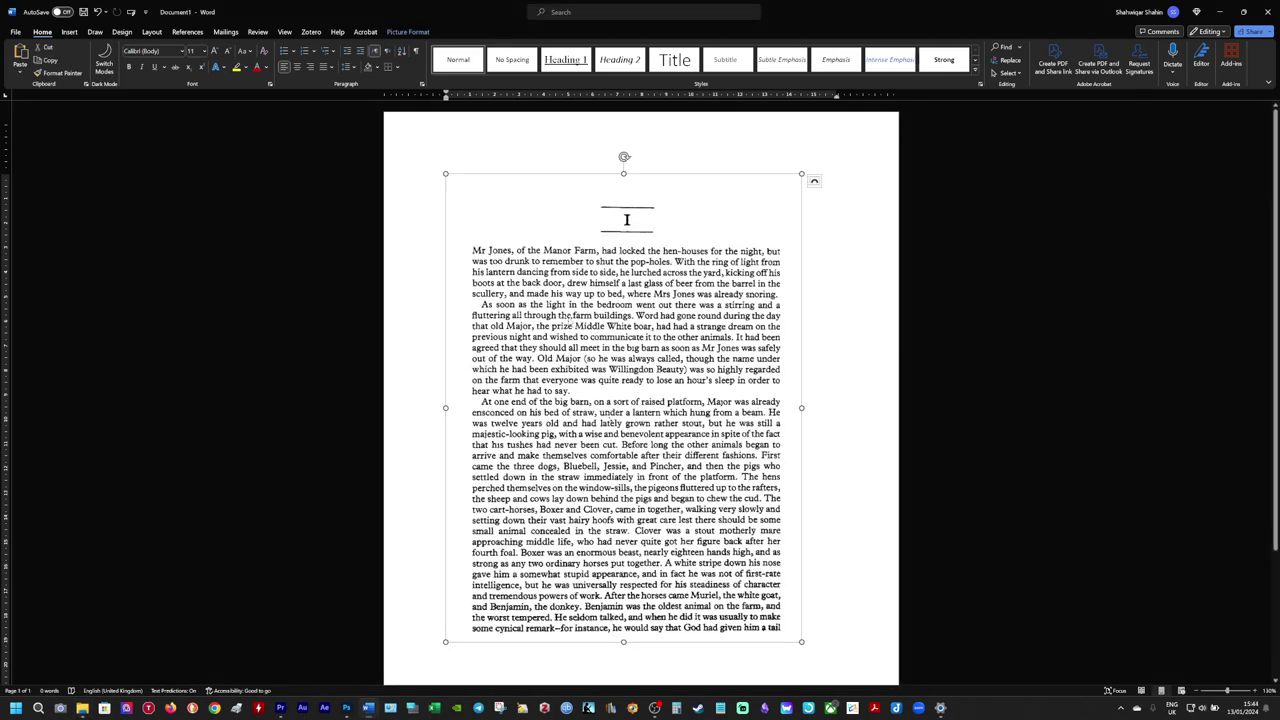
# Step: Enlarge the inserted page image to span most of the page
pyautogui.click(555, 295)
pyautogui.scroll(-1, 654, 444)
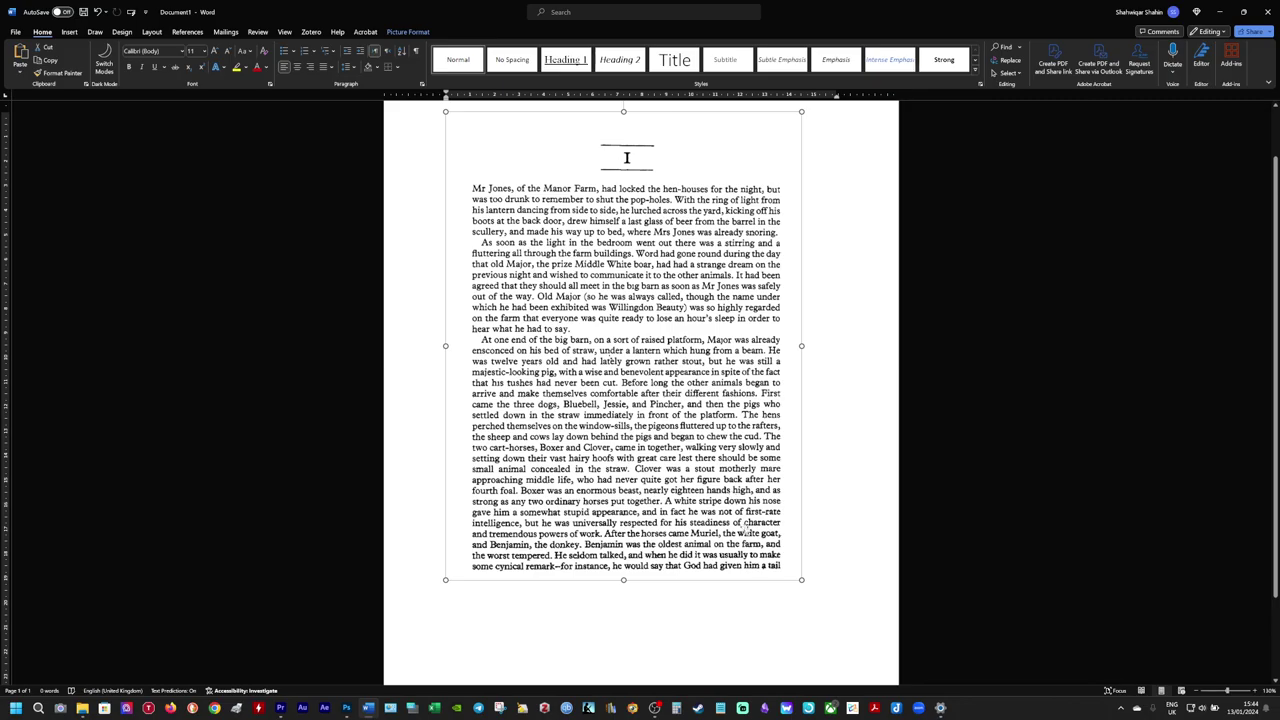
pyautogui.moveTo(805, 584); pyautogui.dragTo(841, 632)
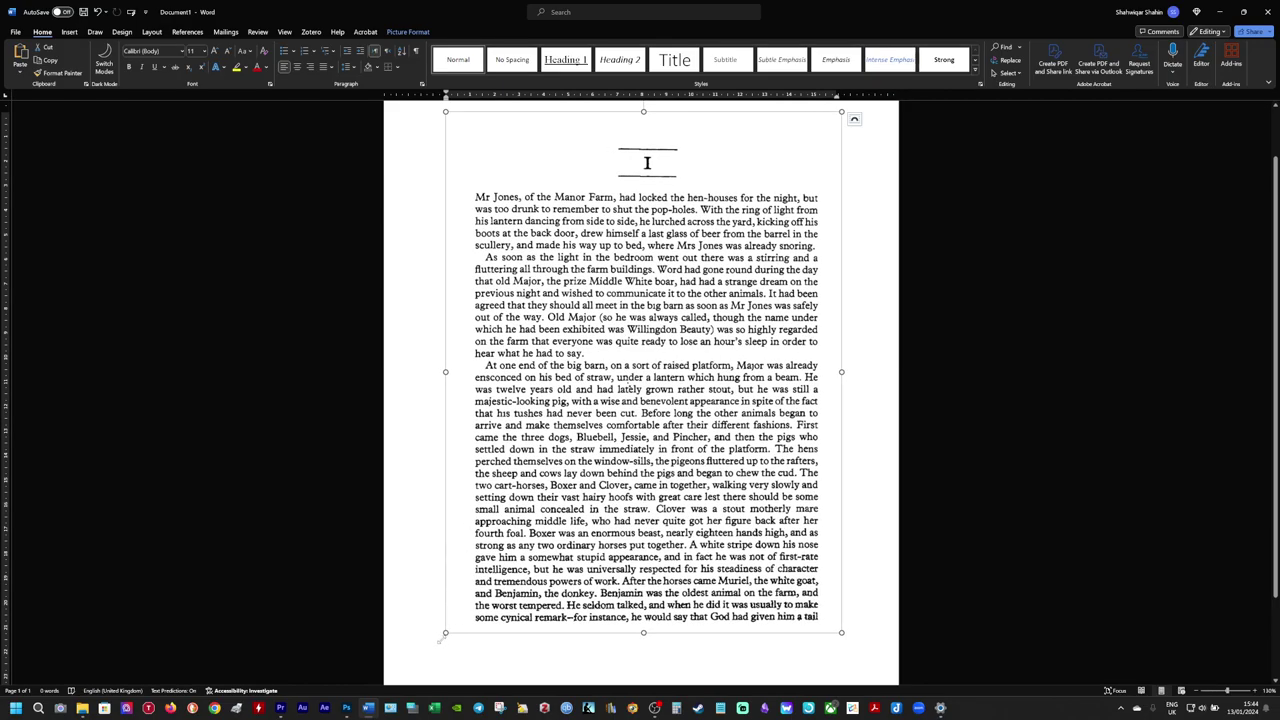
pyautogui.moveTo(439, 640); pyautogui.dragTo(432, 654)
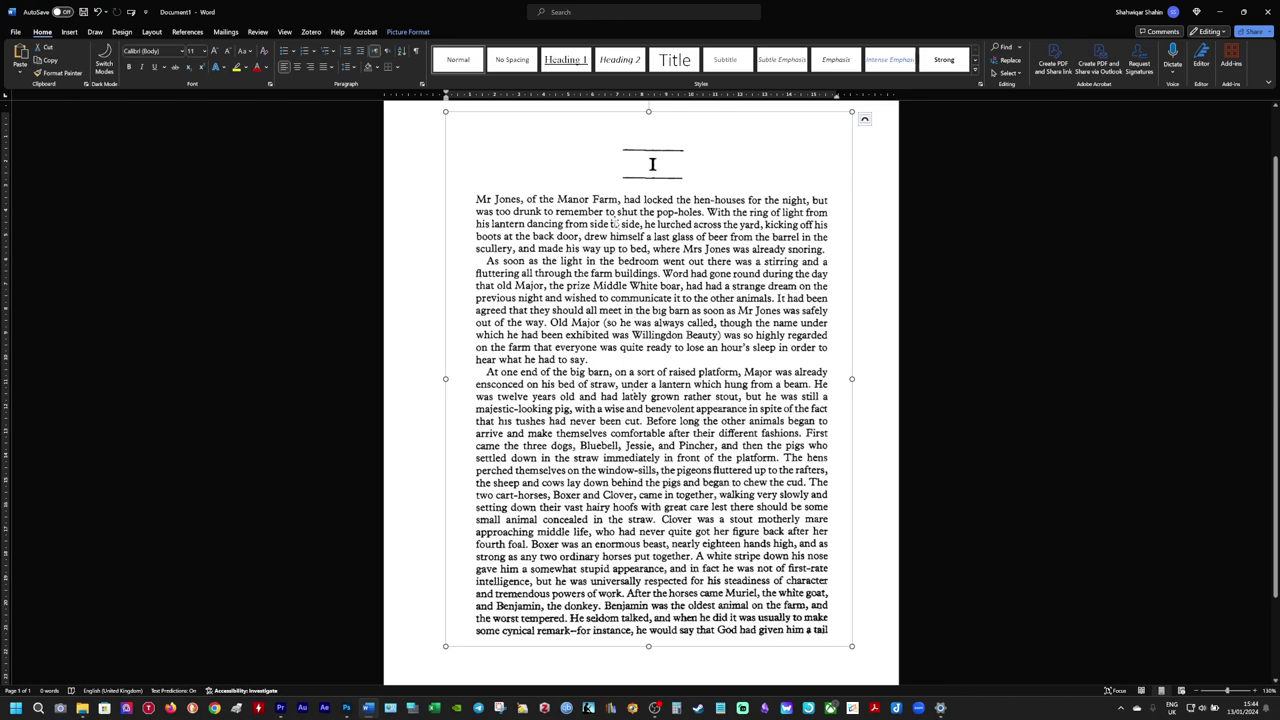
# Step: Start a Save As with the Desktop as the save location
pyautogui.click(15, 32)
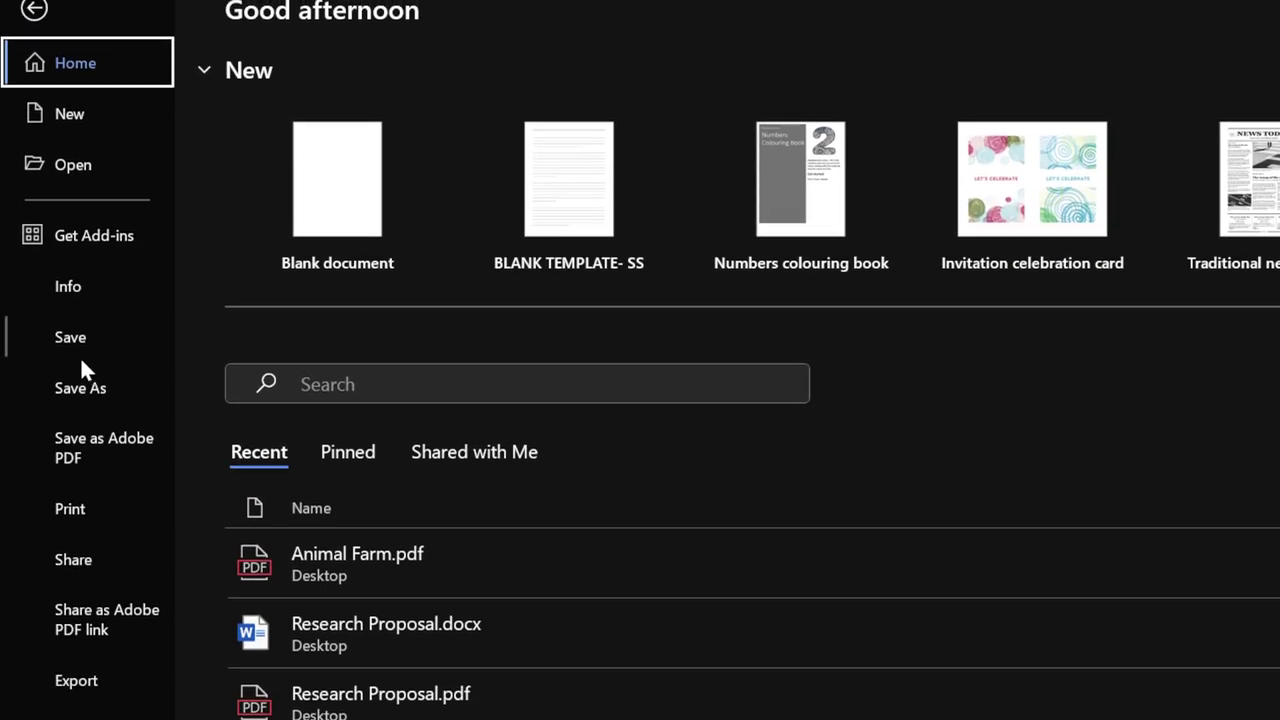
pyautogui.click(100, 388)
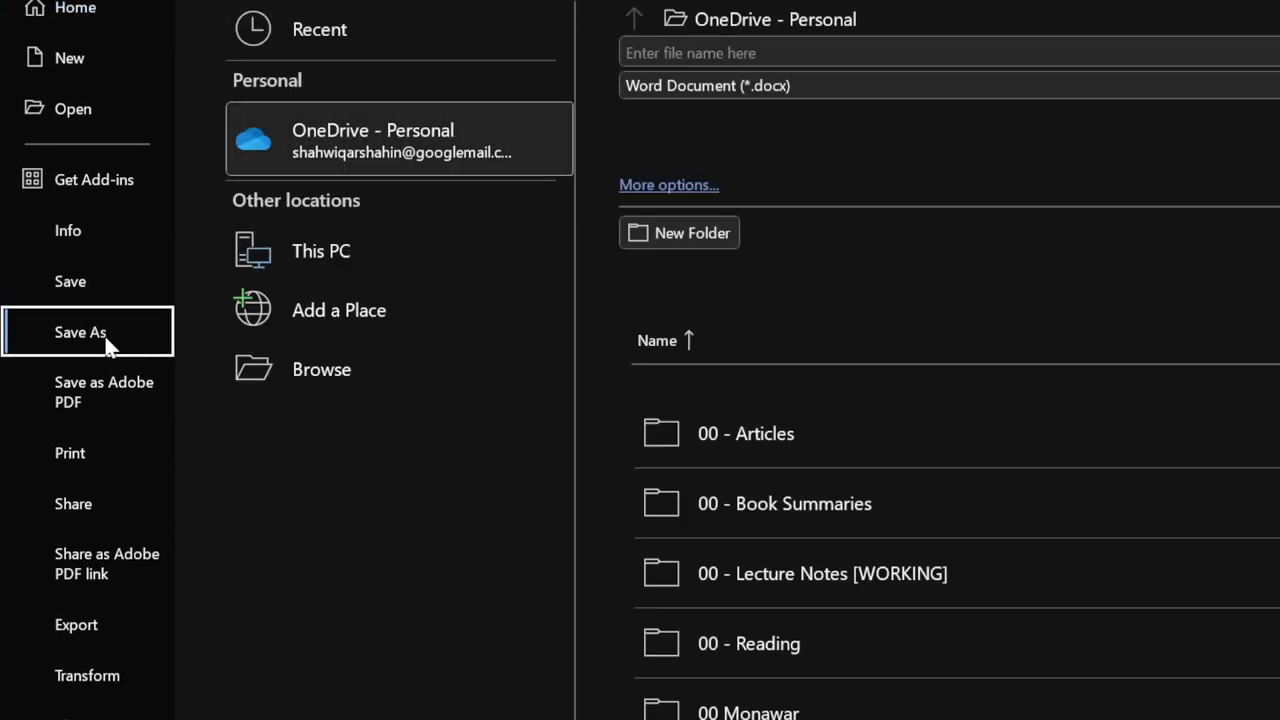
pyautogui.click(665, 186)
pyautogui.click(136, 160)
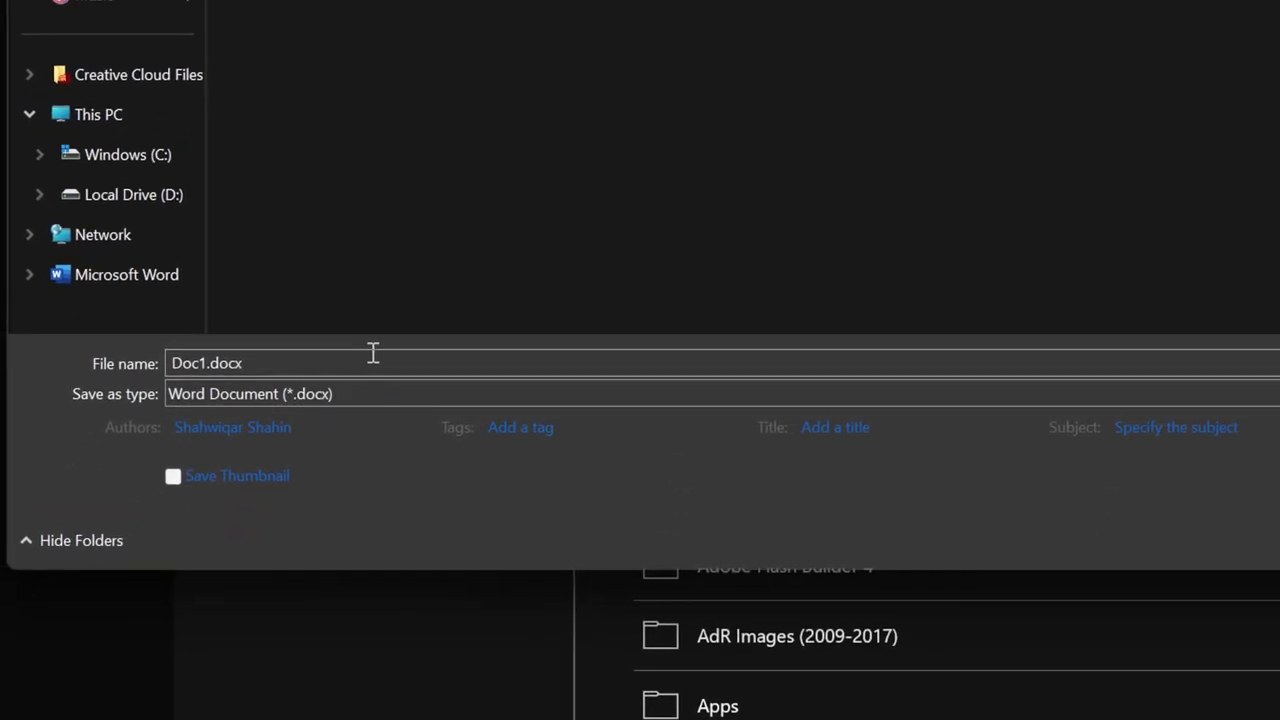
# Step: Name the file 'Animal Farm' and set the save type to PDF (*.pdf)
pyautogui.click(374, 370)
pyautogui.write('a')
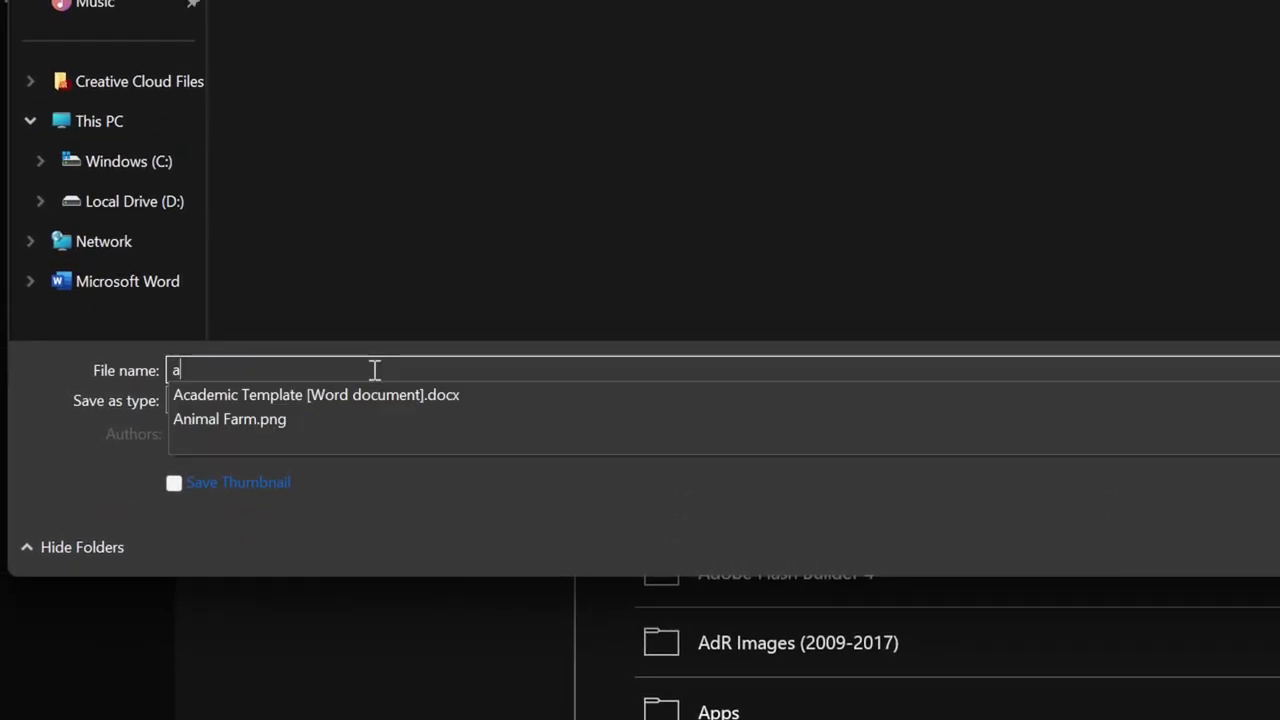
pyautogui.write('nim')
pyautogui.press('BackSpace')
pyautogui.press('BackSpace')
pyautogui.press('BackSpace')
pyautogui.press('BackSpace')
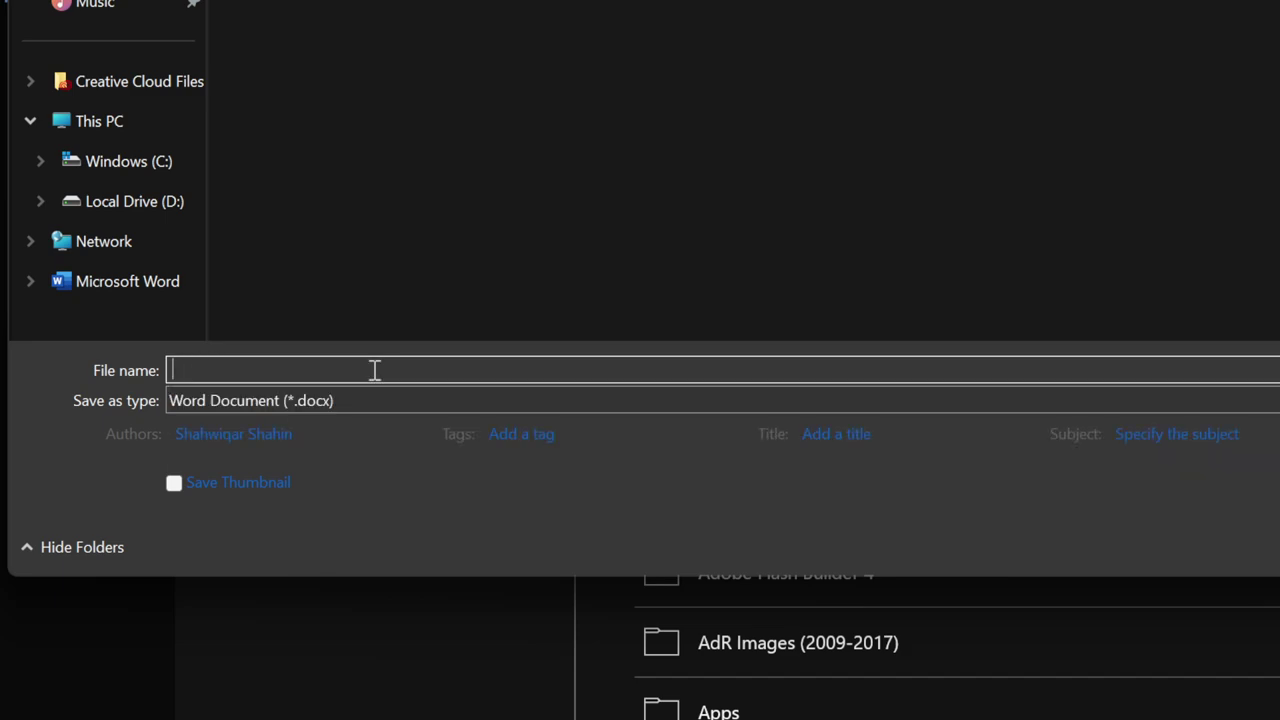
pyautogui.write('Animal ')
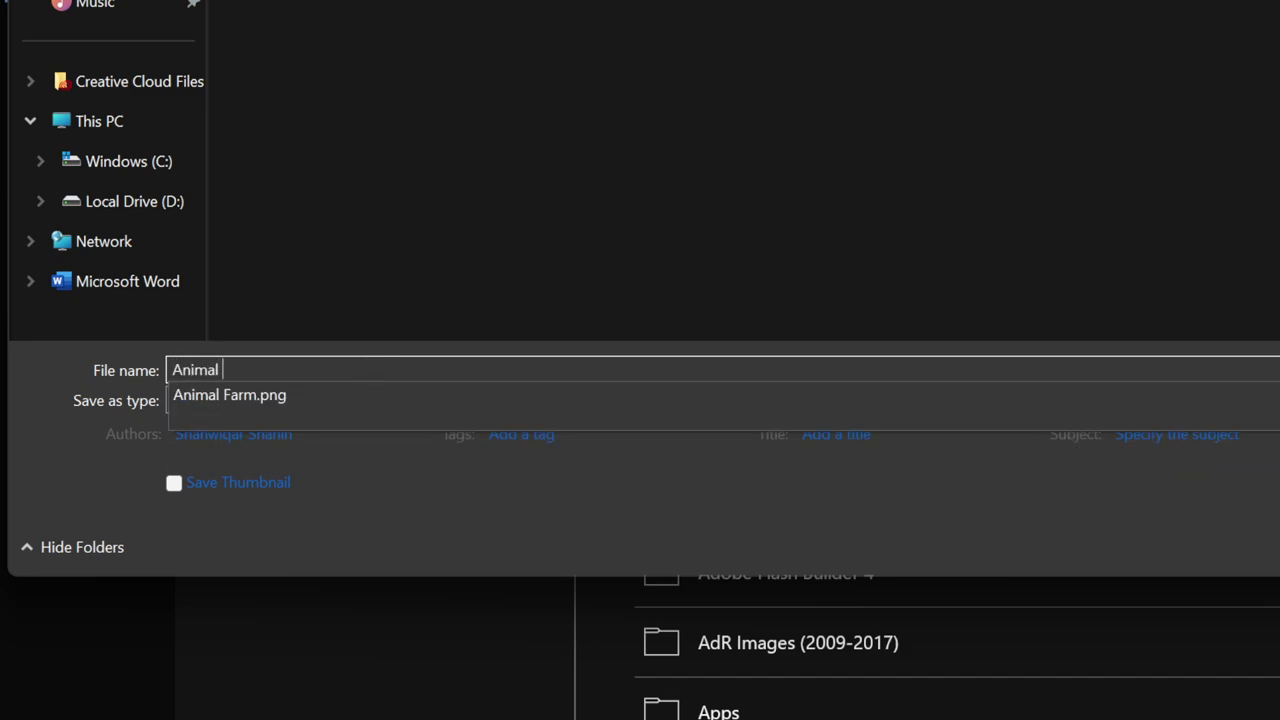
pyautogui.write('Farm')
pyautogui.click(588, 537)
pyautogui.click(398, 400)
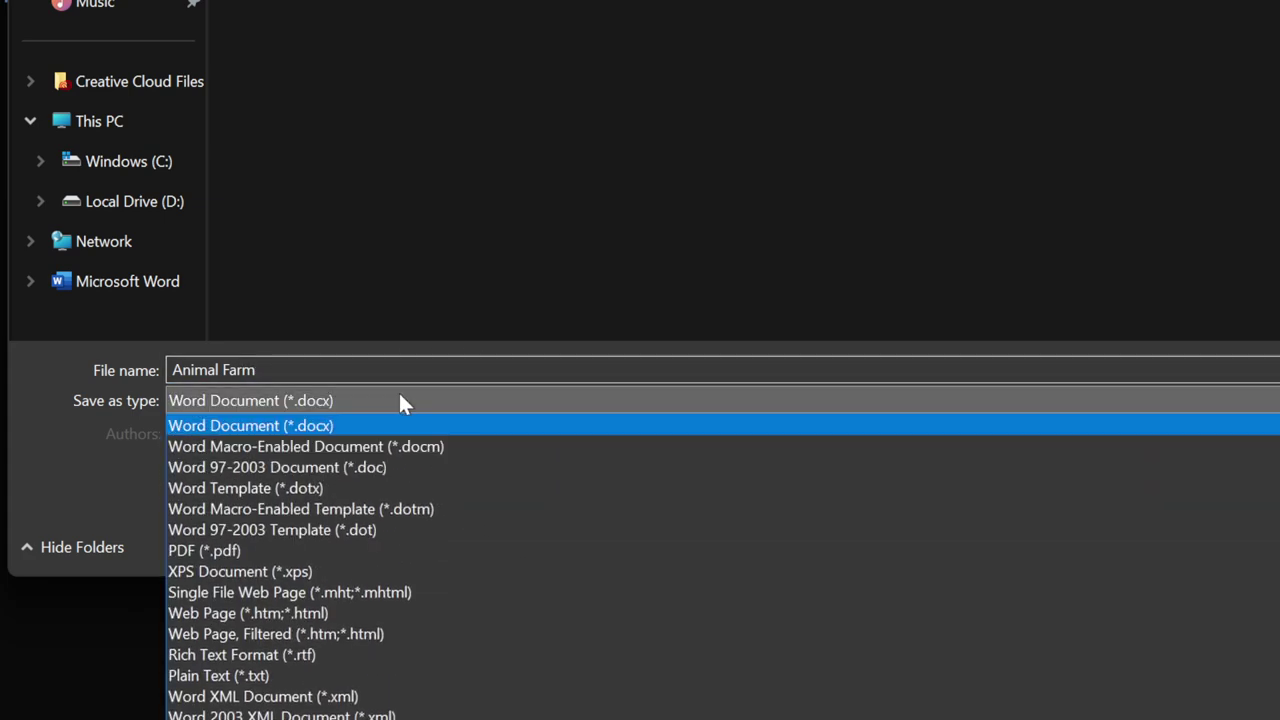
pyautogui.click(239, 551)
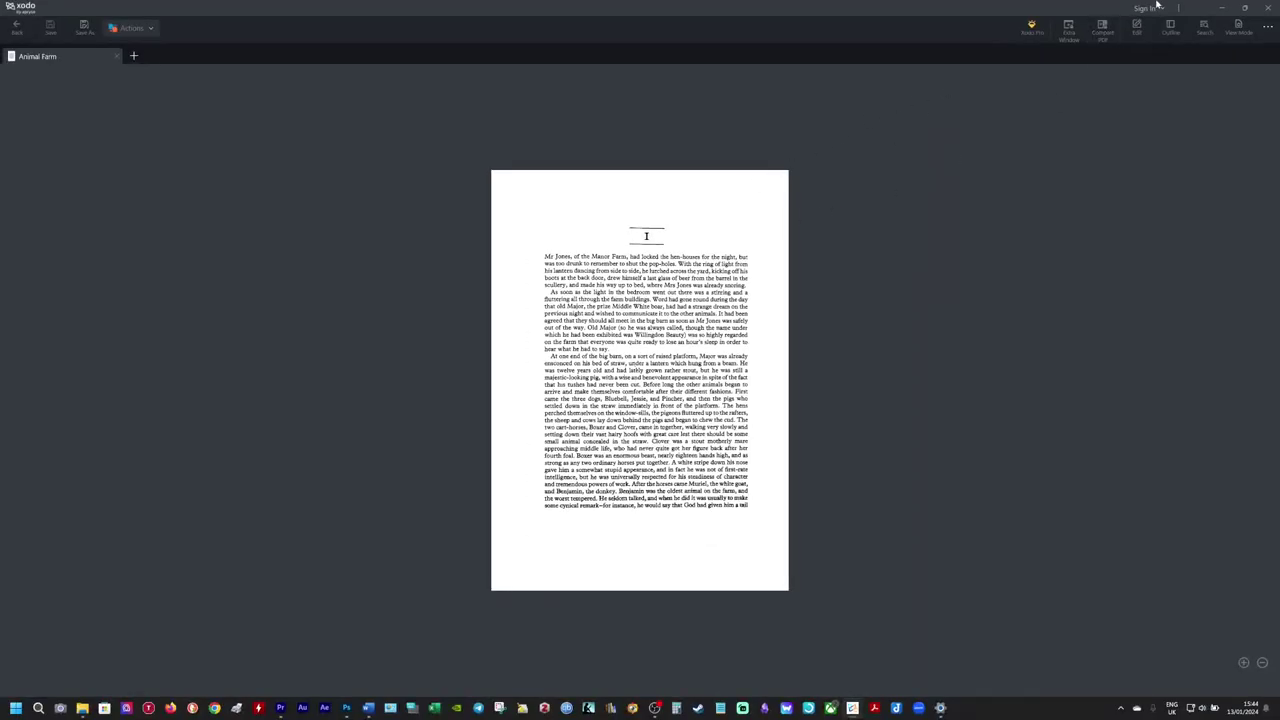
# Step: Close the PDF reader and close the Word document without saving
pyautogui.click(1267, 7)
pyautogui.click(1267, 11)
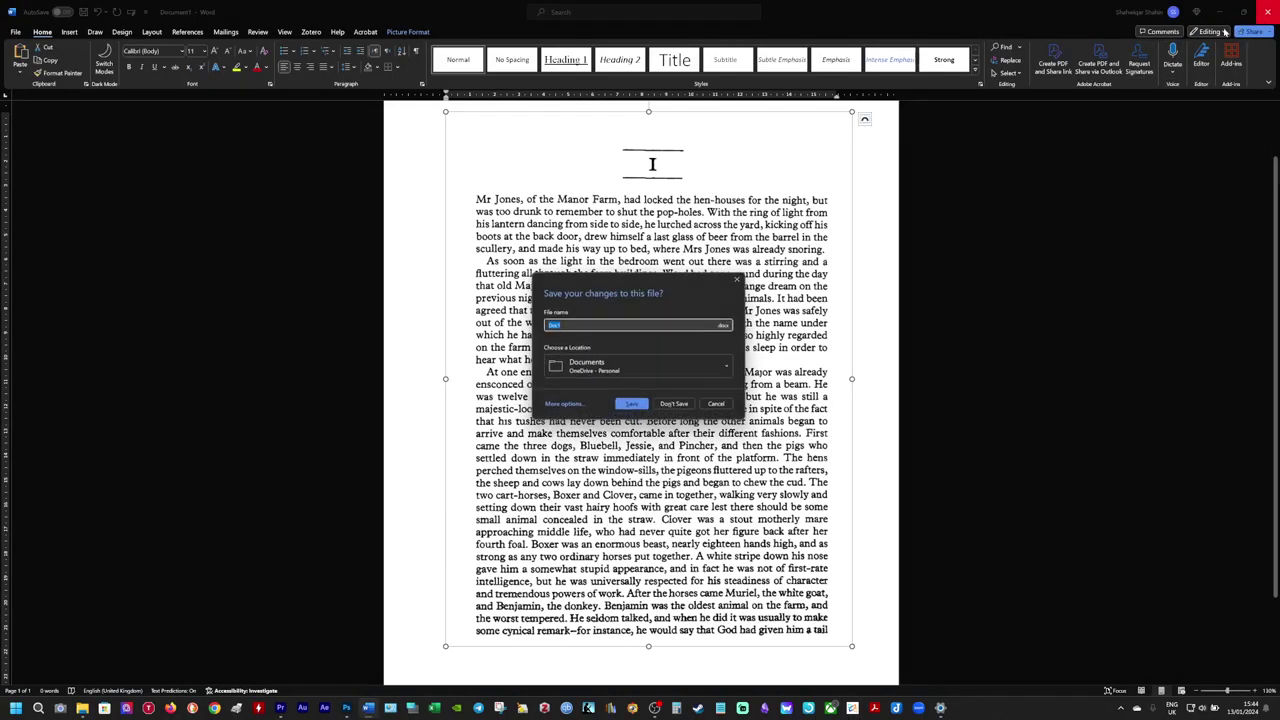
pyautogui.click(672, 404)
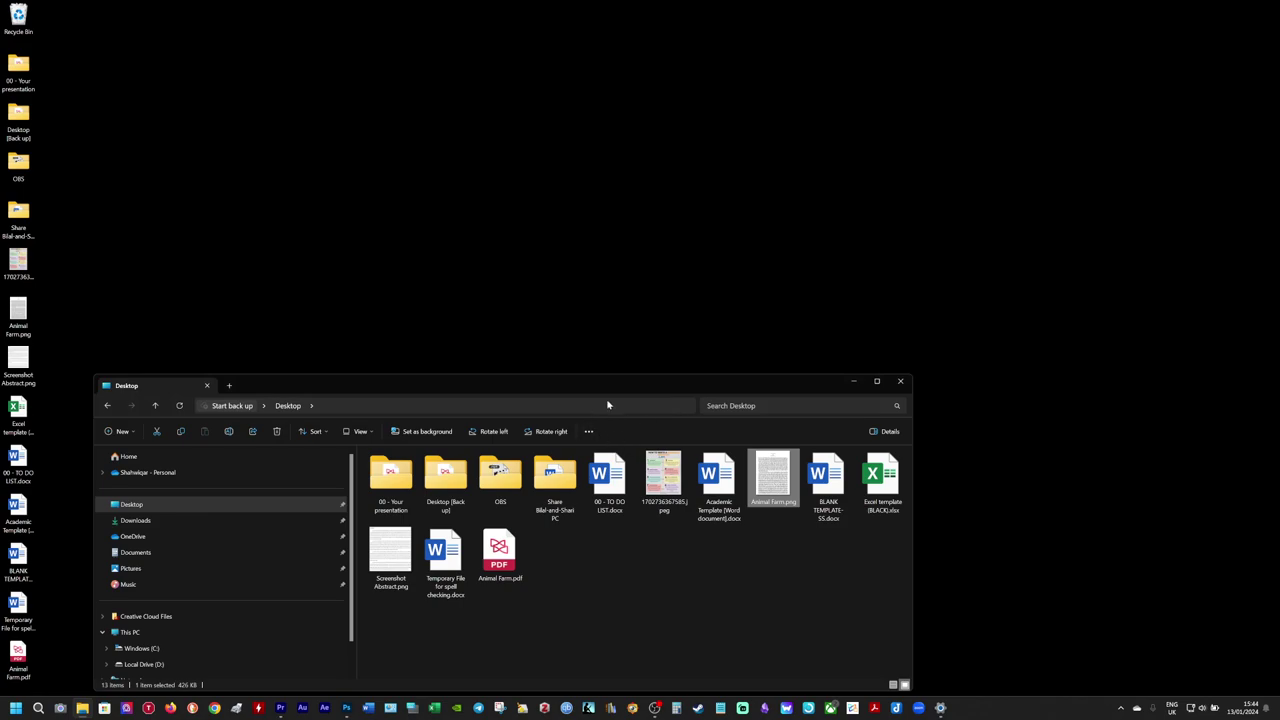
# Step: Choose another app to open Animal Farm.pdf, with Word picked
pyautogui.moveTo(617, 389); pyautogui.dragTo(657, 106)
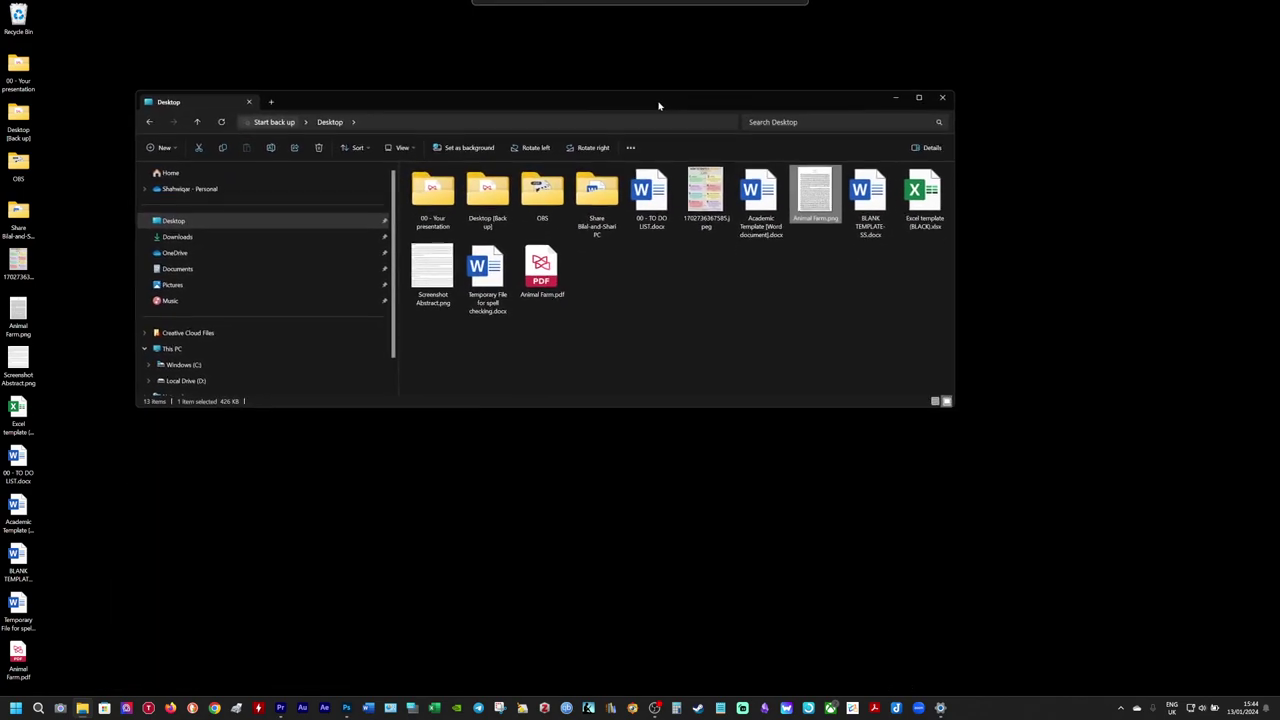
pyautogui.rightClick(541, 283)
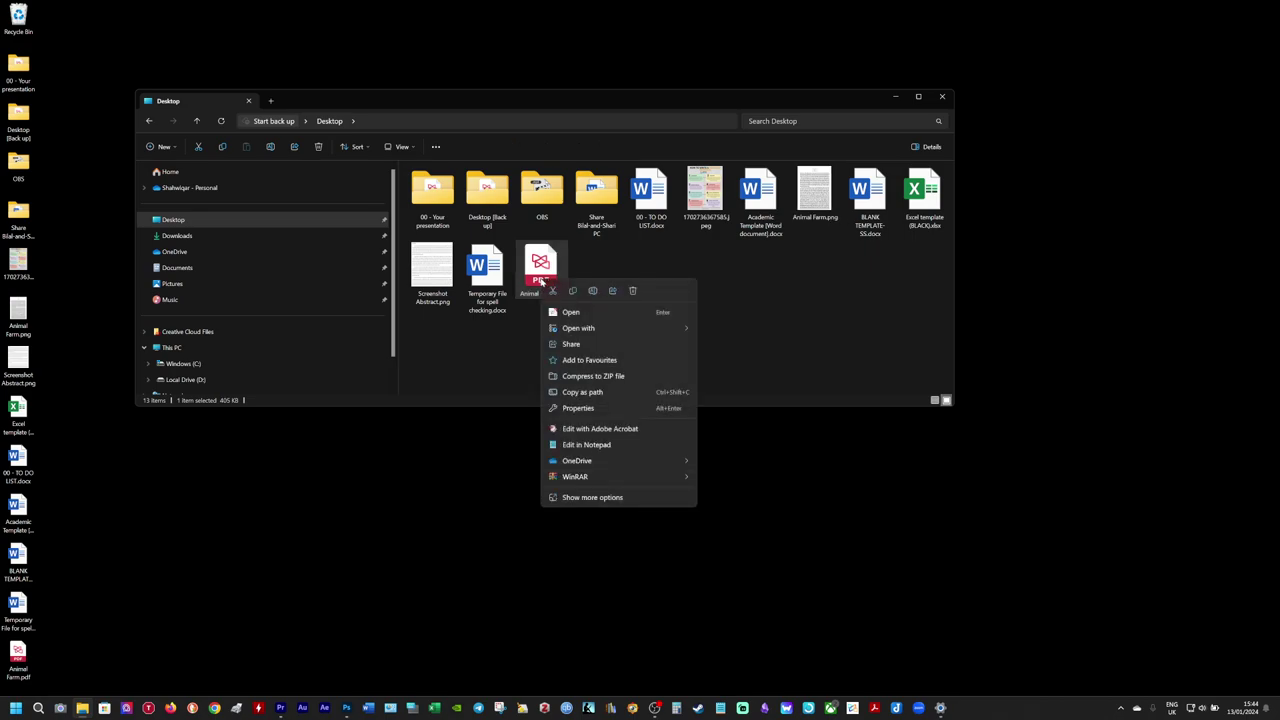
pyautogui.moveTo(592, 331)
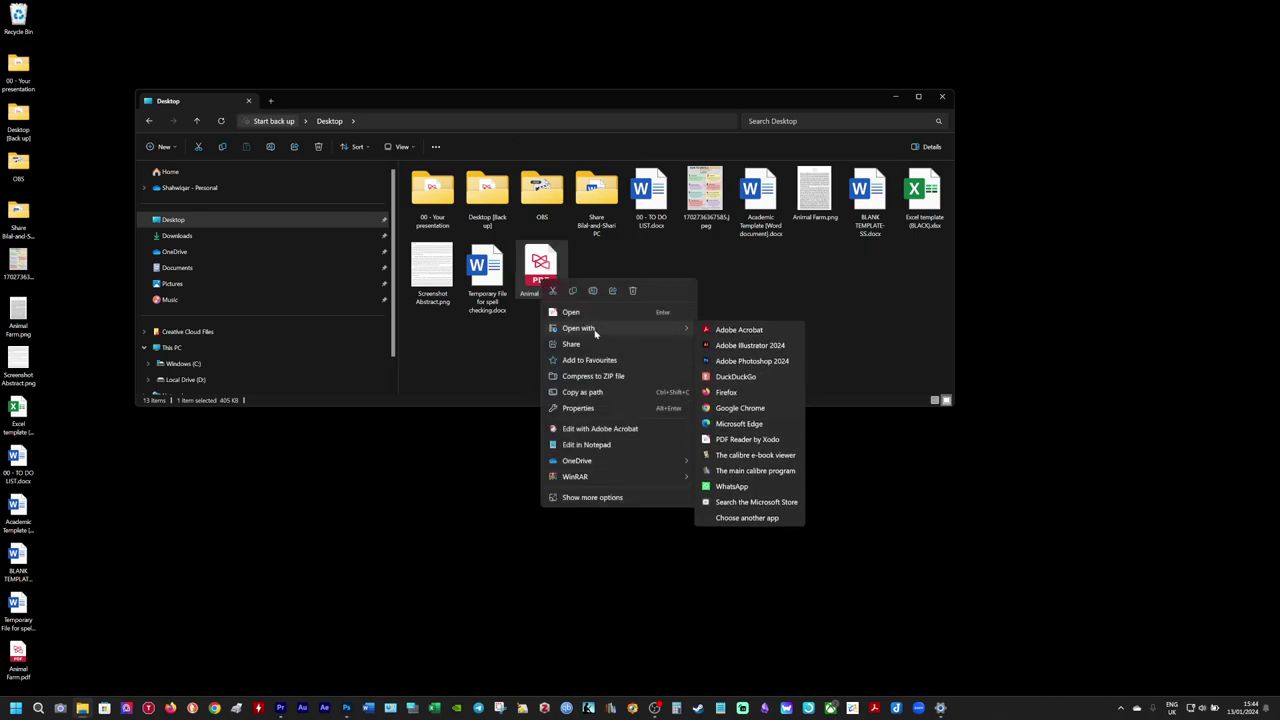
pyautogui.click(747, 517)
pyautogui.scroll(-5, 600, 330)
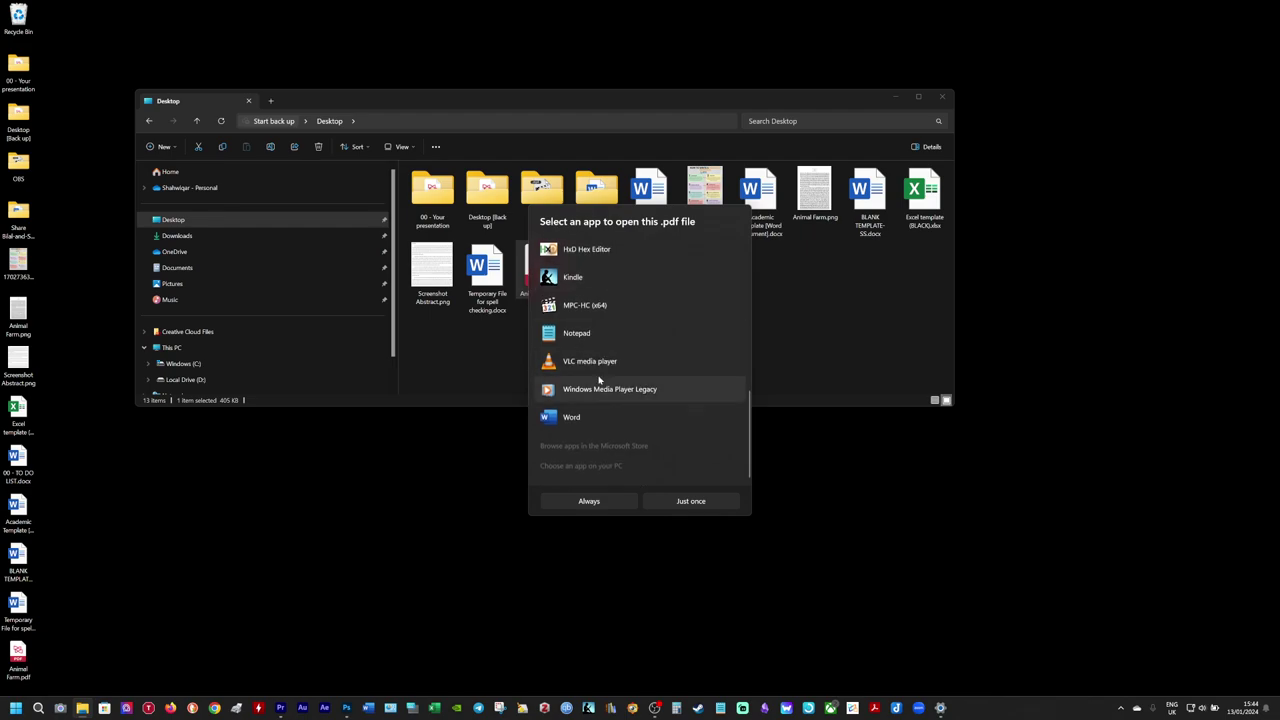
# Step: Open Animal Farm.pdf in Word just once and accept converting it to editable text
pyautogui.click(669, 503)
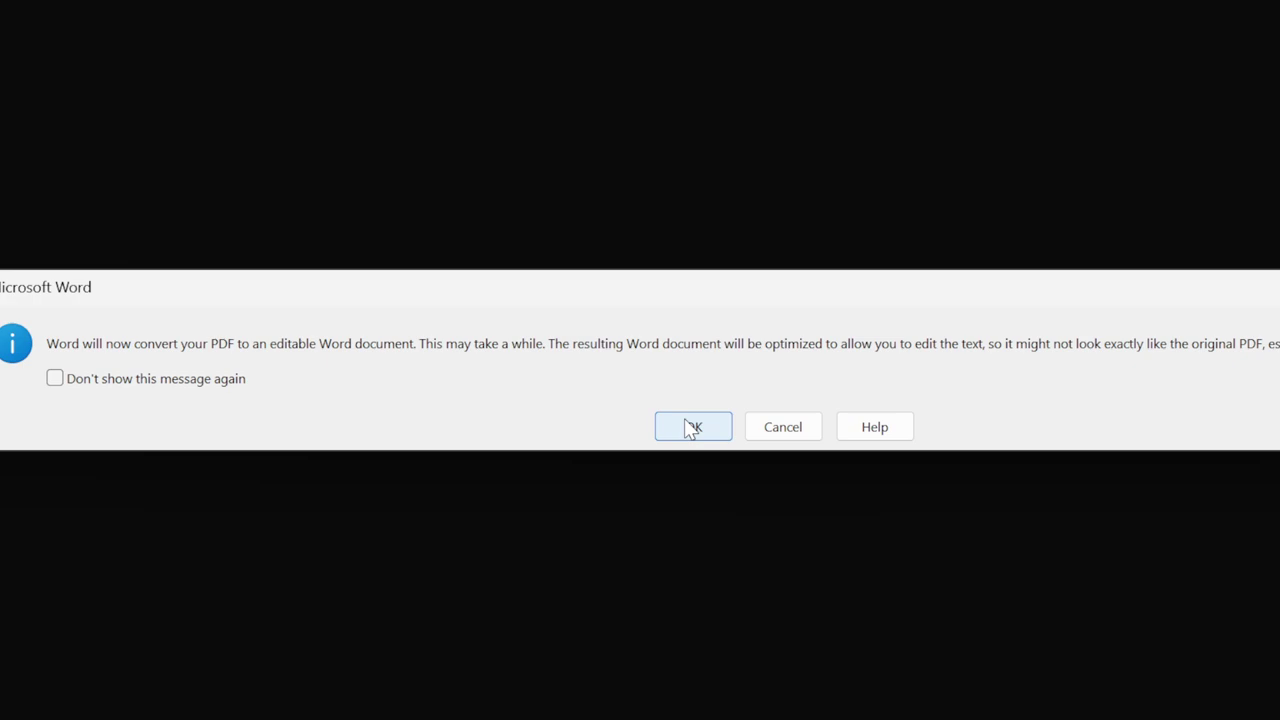
pyautogui.click(690, 427)
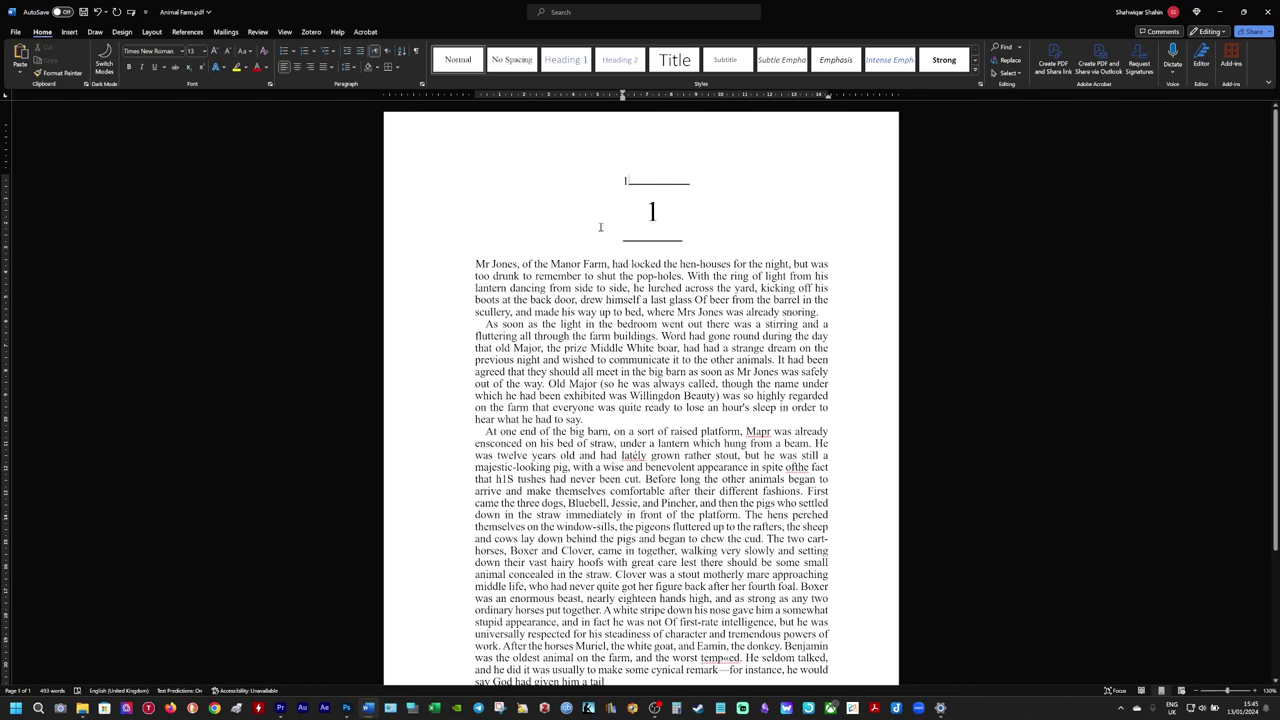
# Step: Delete the stray '1' above the chapter heading and select the opening Mr Jones paragraph
pyautogui.click(619, 186)
pyautogui.press('BackSpace')
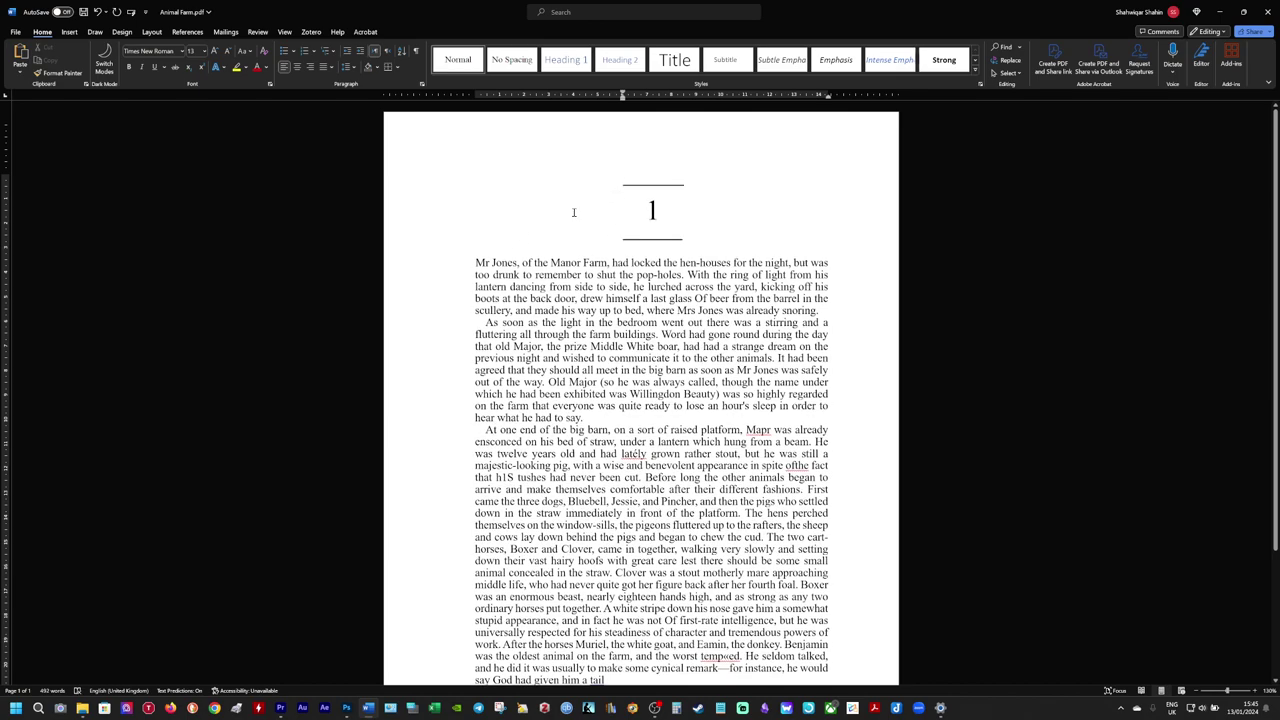
pyautogui.moveTo(477, 262); pyautogui.dragTo(820, 310)
pyautogui.hotkey('ctrl', 'c')
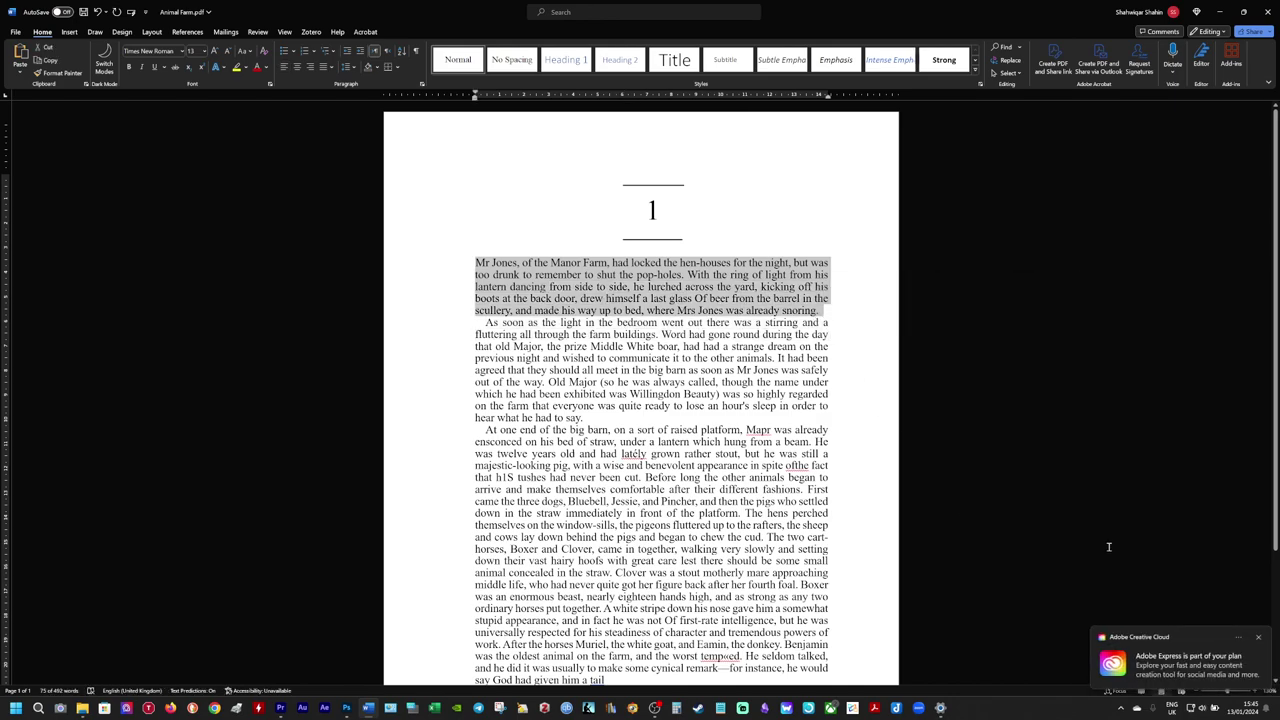
pyautogui.click(1258, 637)
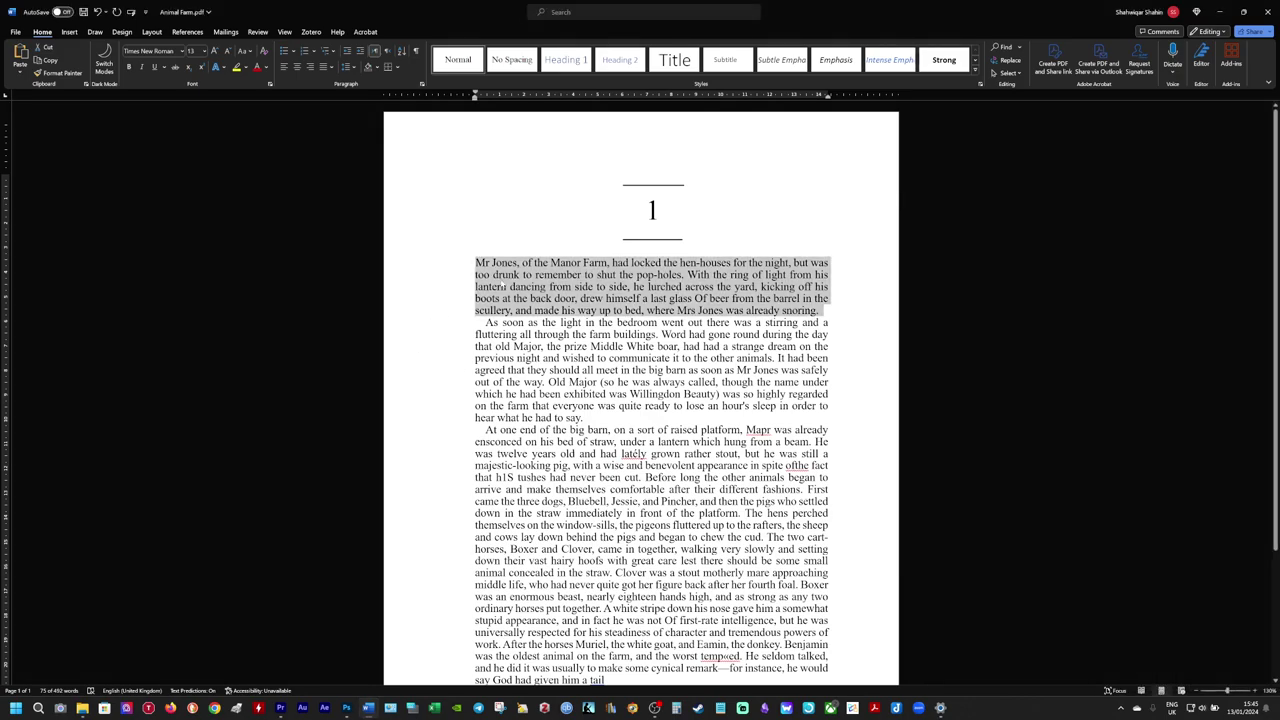
# Step: Move the Mr Jones paragraph to the end, after the Benjamin paragraph
pyautogui.press('Delete')
pyautogui.scroll(-3, 543, 491)
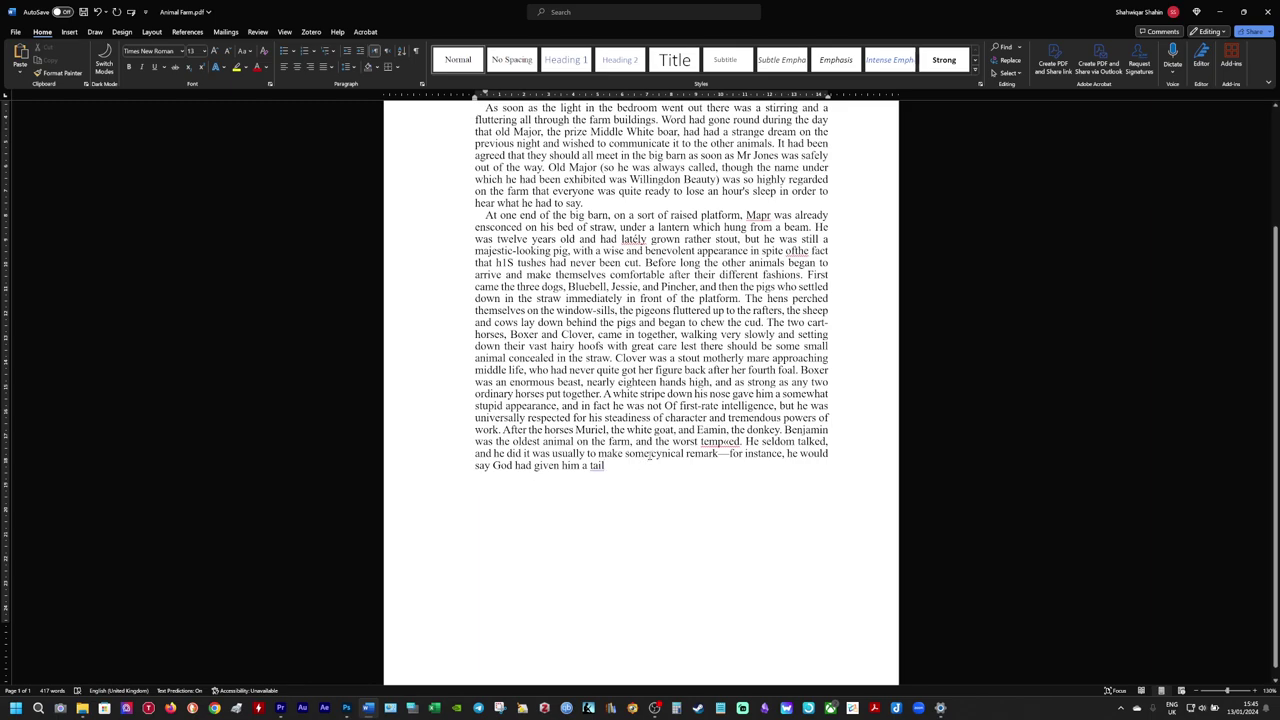
pyautogui.hotkey('ctrl', 'v')
# Step: Highlight the Clover-and-Boxer words yellow, then select the passage ending at 'straw'
pyautogui.moveTo(569, 370); pyautogui.dragTo(584, 382)
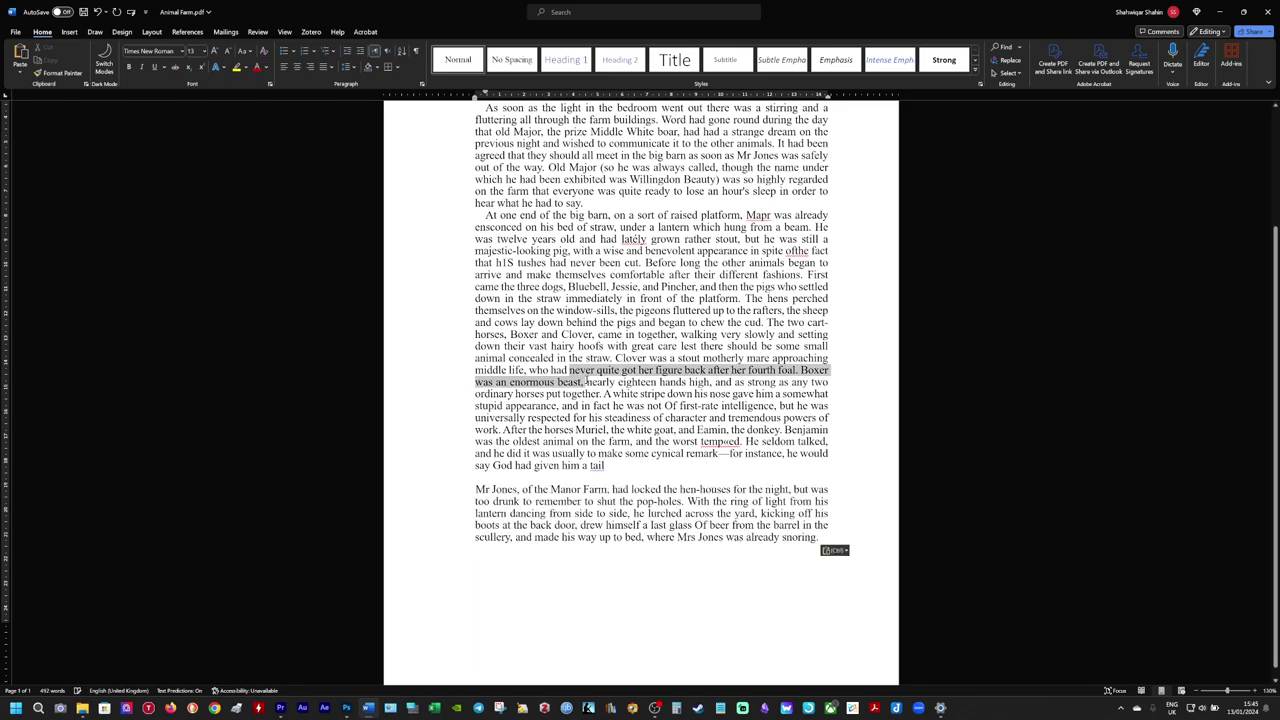
pyautogui.click(237, 67)
pyautogui.moveTo(610, 358); pyautogui.dragTo(550, 262)
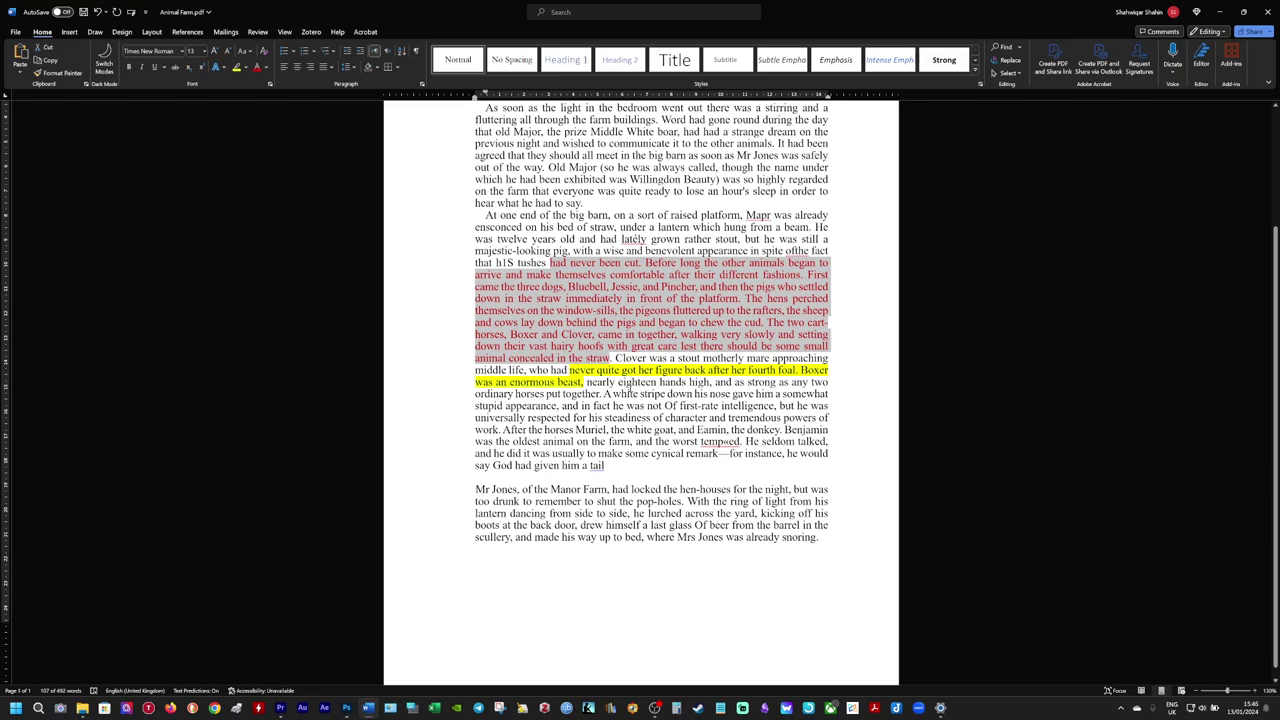
pyautogui.scroll(3, 544, 383)
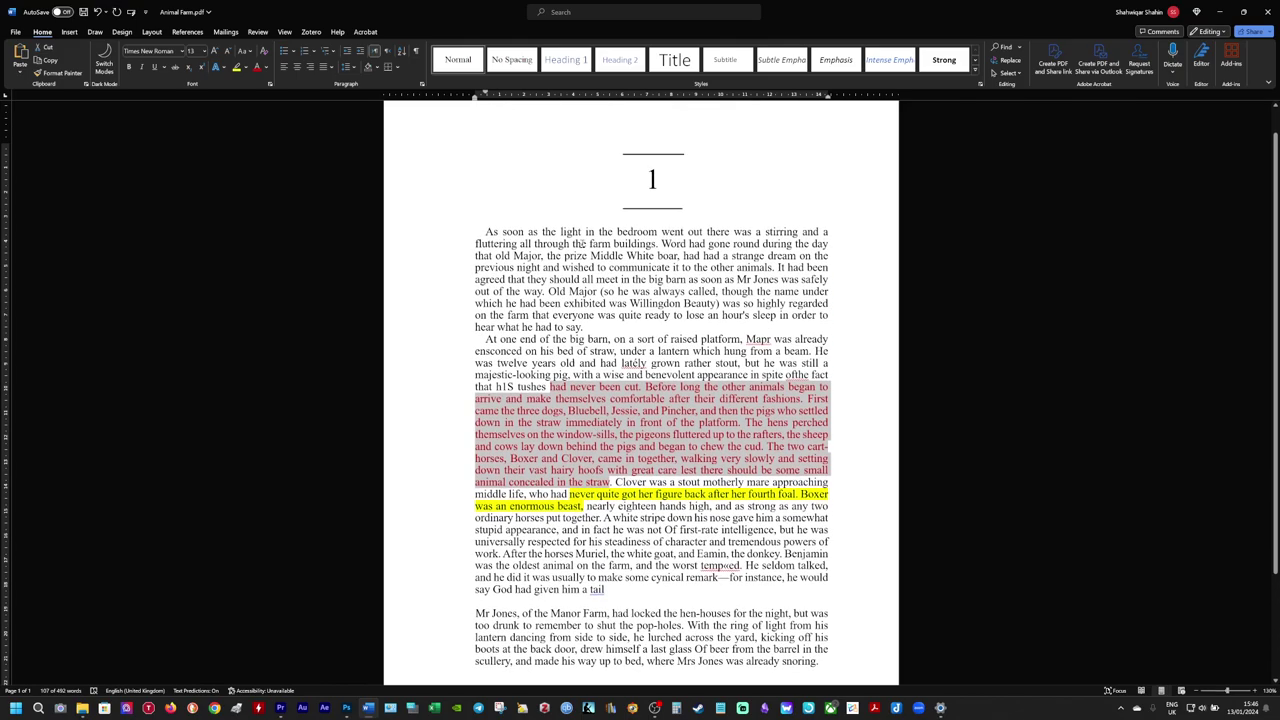